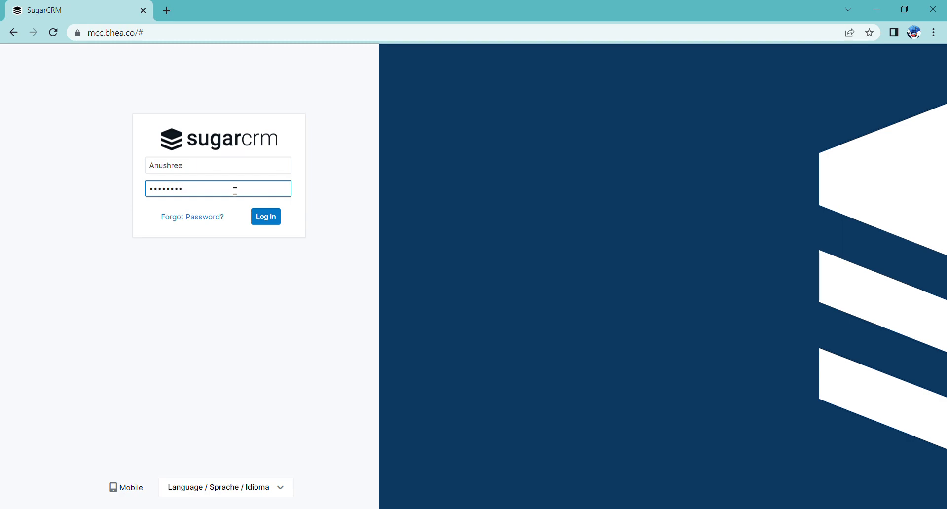
Step: Log in to SugarCRM with the account's username and password
left_click(267, 217)
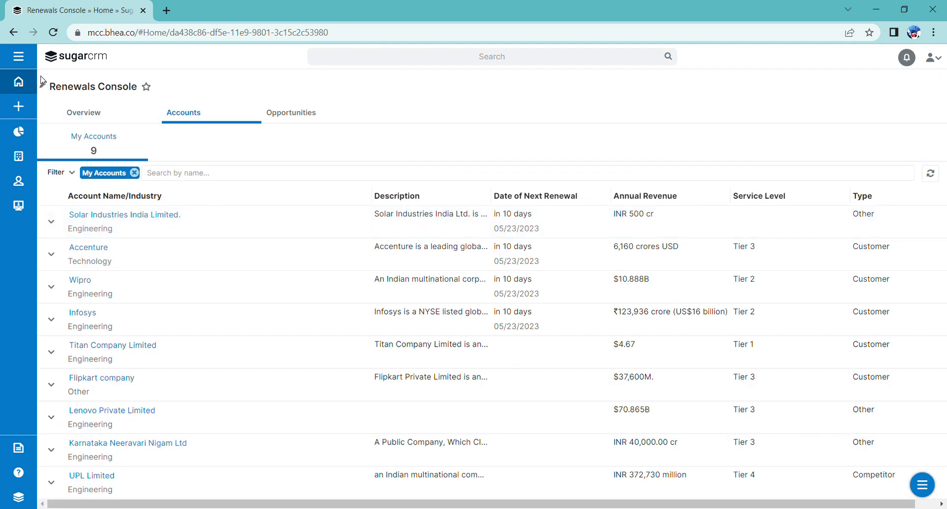
Step: Go to the Targets list from the sidebar menu and start a new Target record
left_click(19, 58)
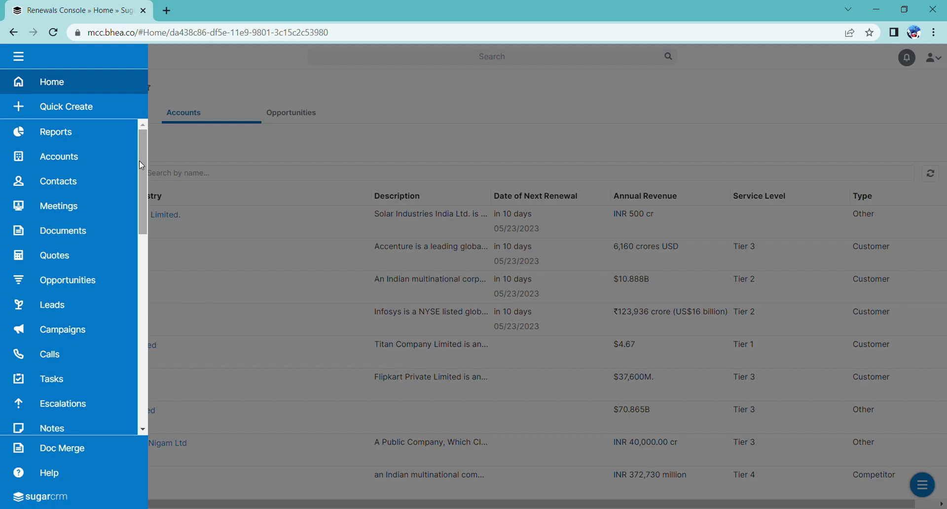
scroll(143, 429, "down", 4)
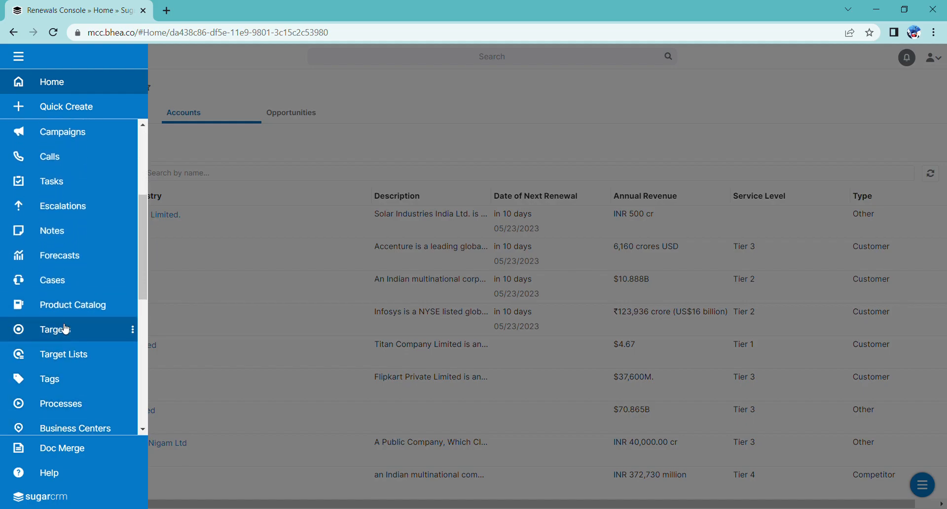
left_click(64, 335)
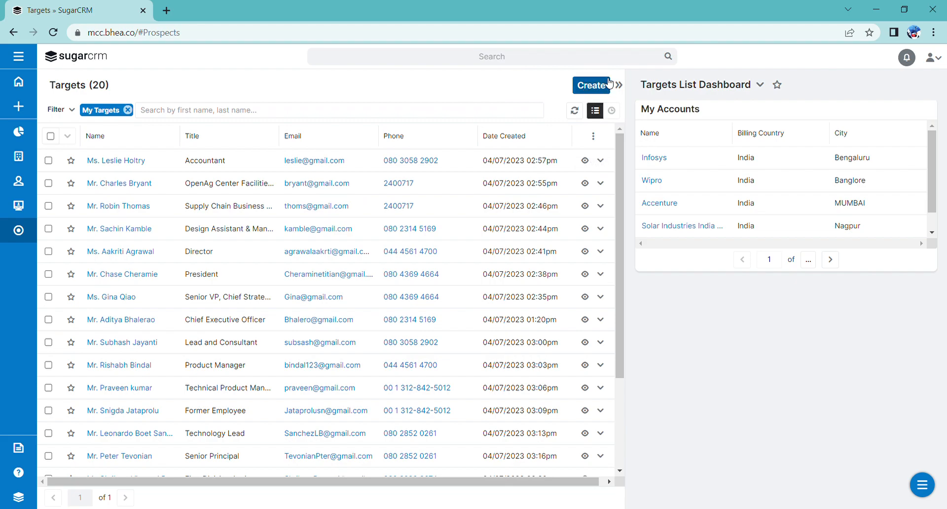
left_click(594, 89)
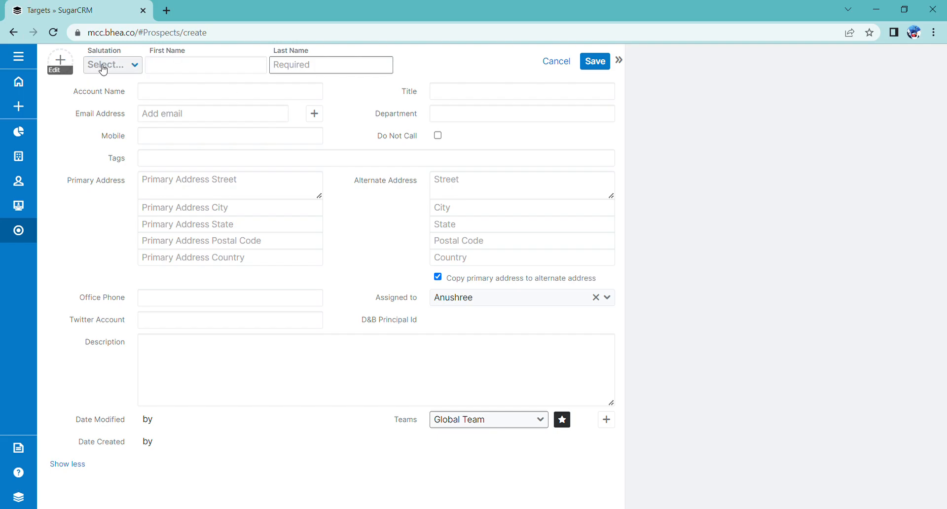
Step: Set the new Target's salutation to Ms
left_click(134, 68)
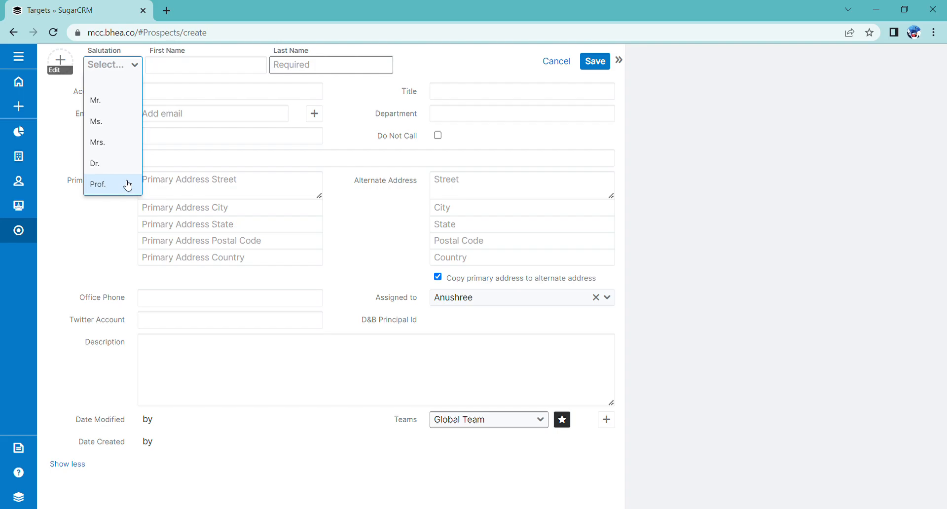
left_click(127, 127)
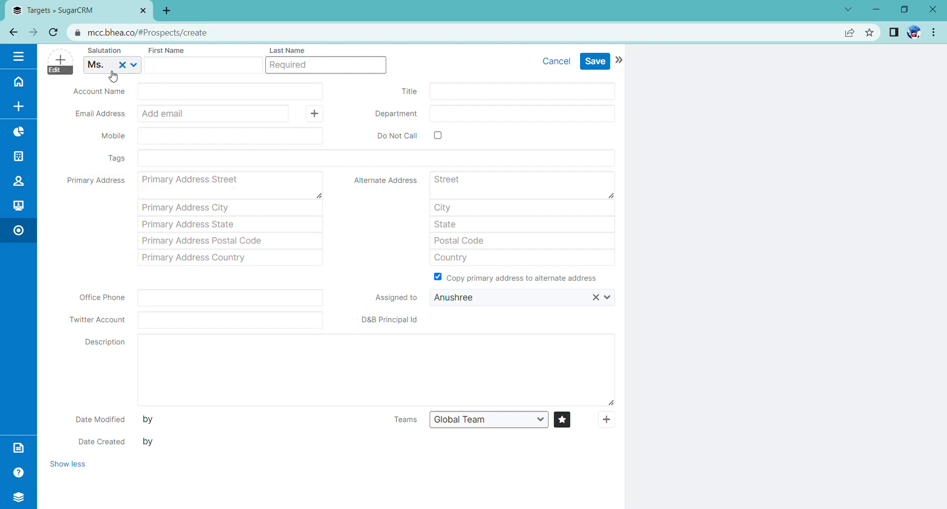
Step: Enter the contact's first and last name and set Account Name to Wipro
left_click(161, 68)
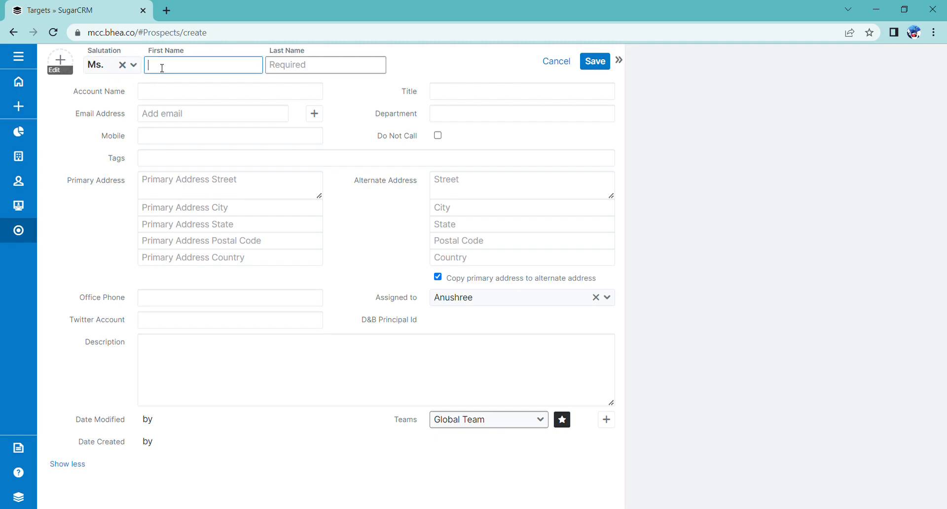
left_click(290, 72)
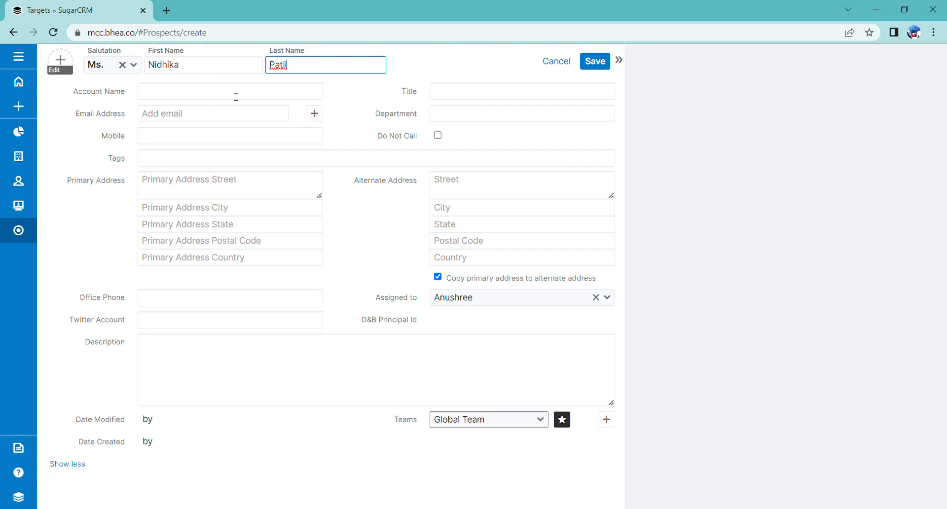
left_click(207, 97)
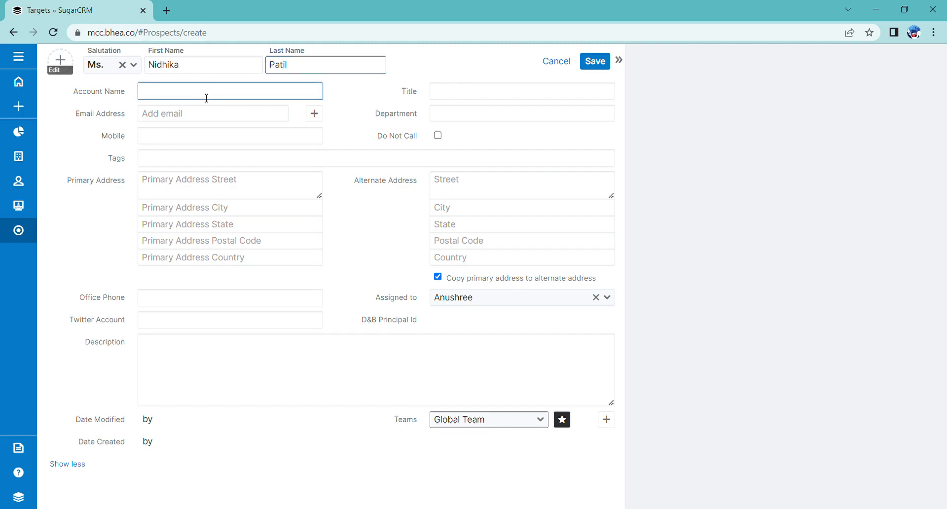
type("Wipro")
key("End")
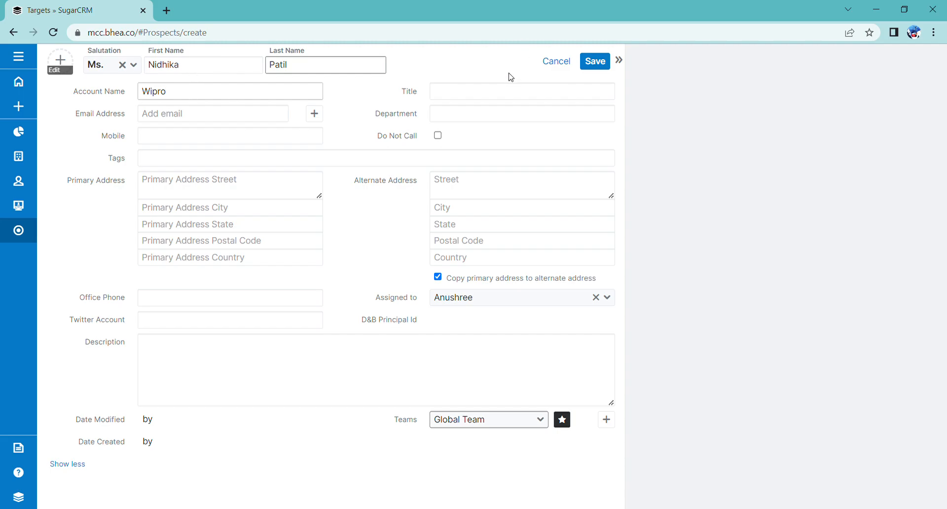
Step: Set Title to Accountant and Department to Finance and Accounts, and enter the contact's e-mail address
left_click(497, 98)
type("A")
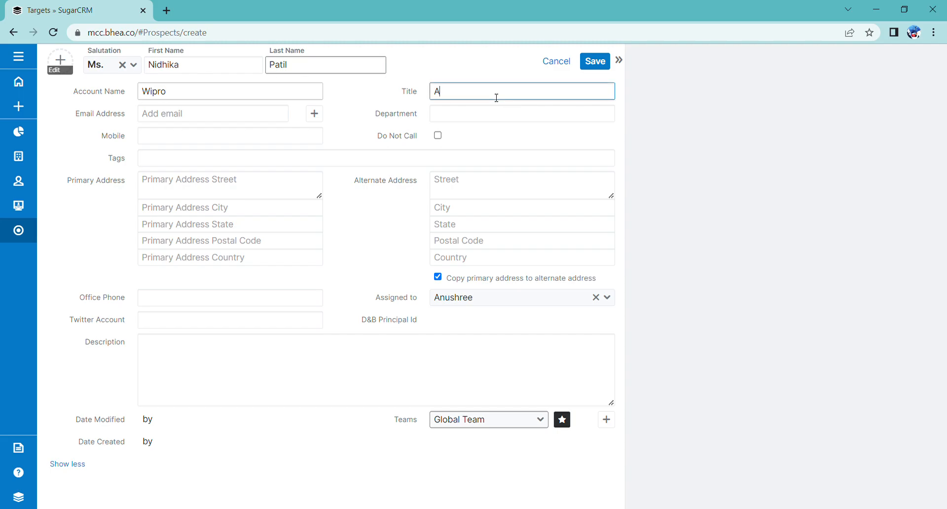
type("ccountant")
left_click(470, 117)
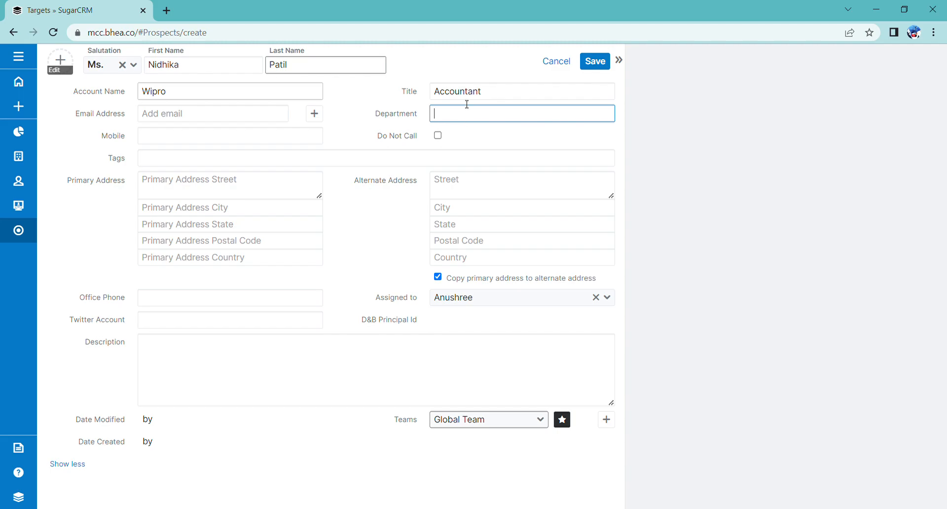
type("Finance and Accounts")
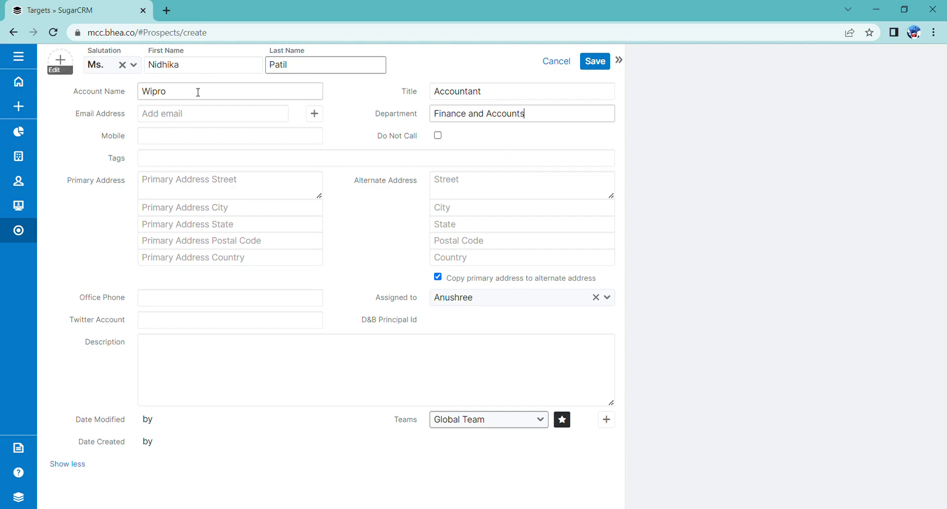
left_click(200, 119)
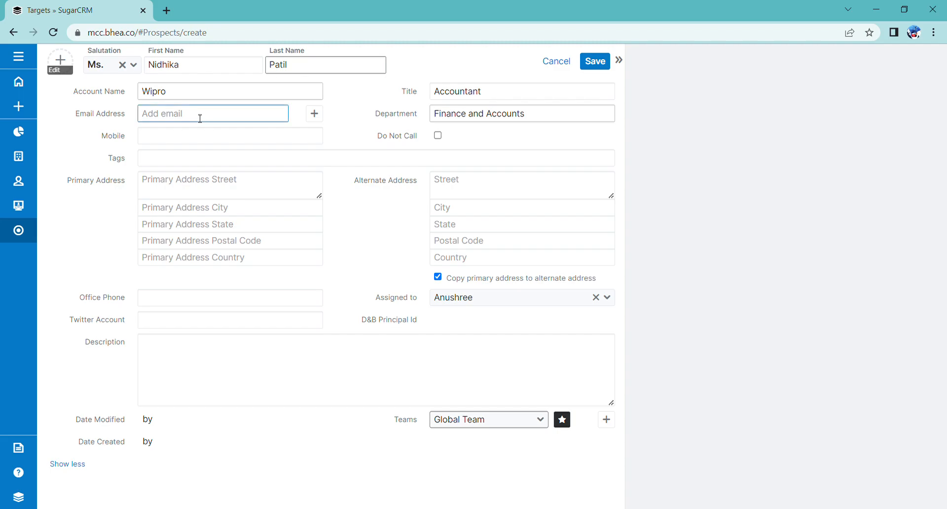
Step: Add the entered e-mail to the record and fill in the contact's mobile number
left_click(315, 114)
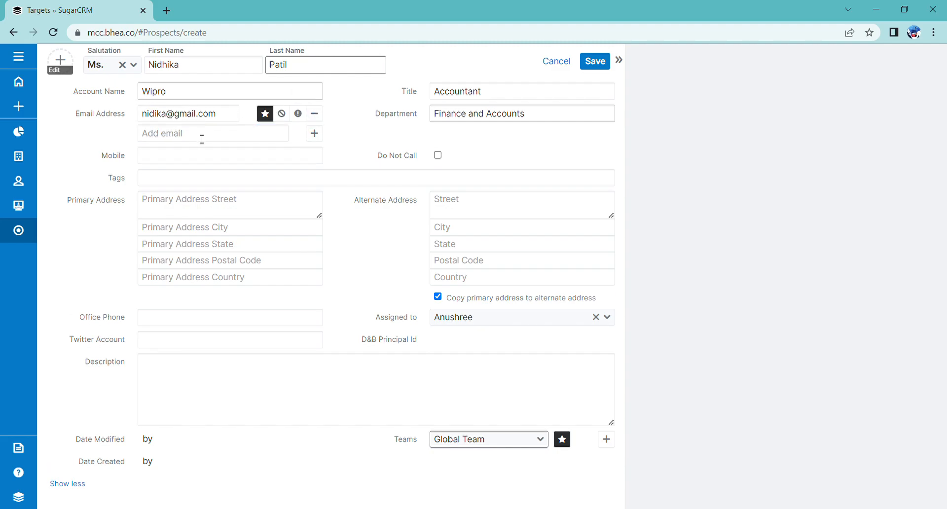
left_click(170, 164)
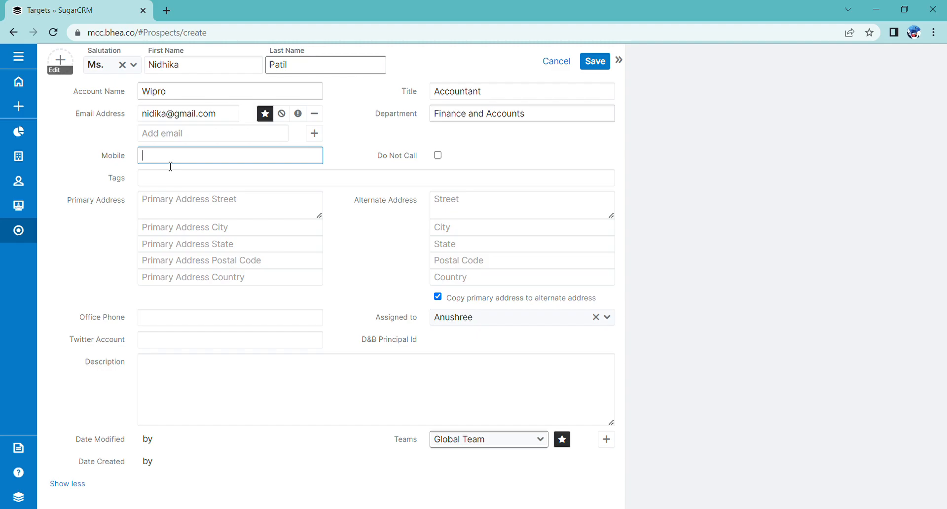
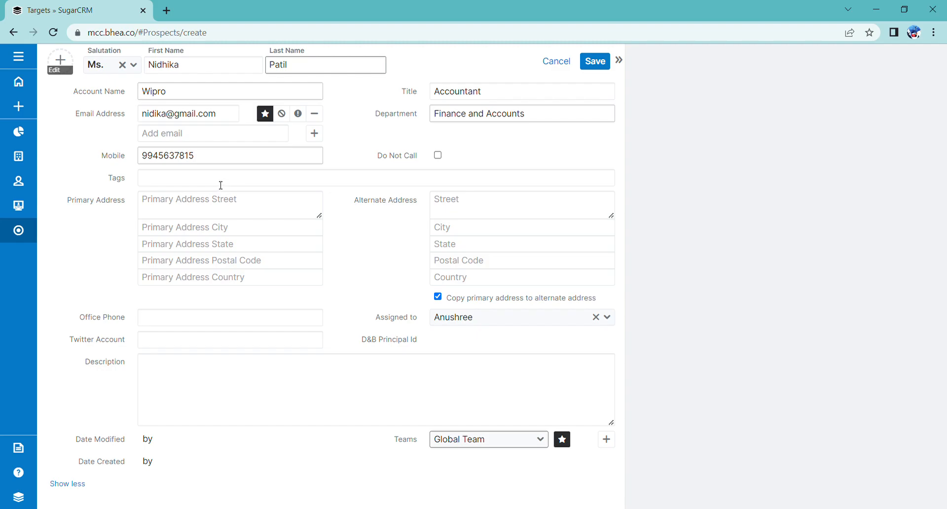
Step: Tag the target with Product from the tag suggestions
left_click(220, 185)
type("Pr")
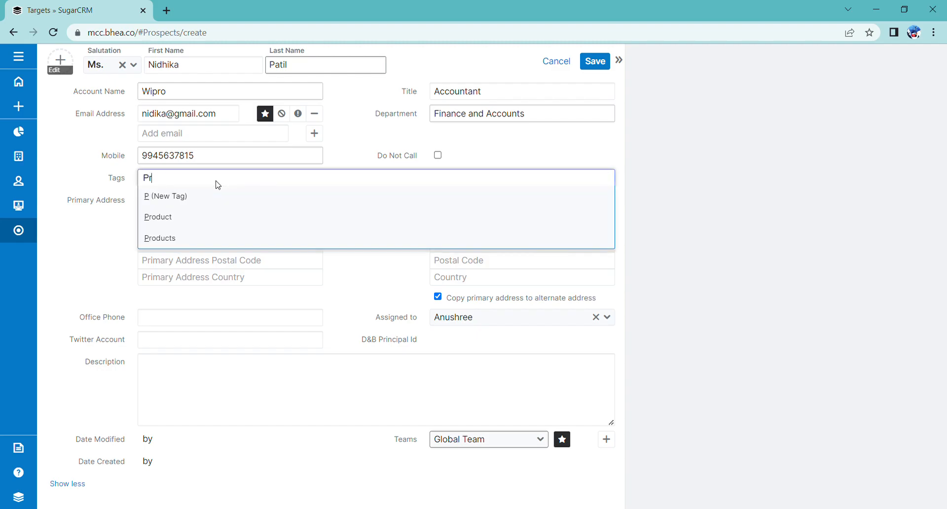
type("oduct")
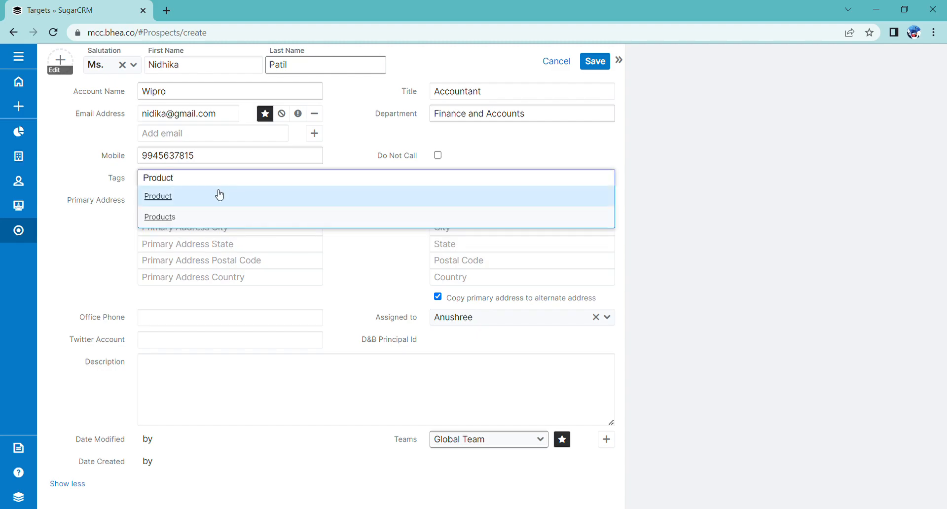
left_click(217, 196)
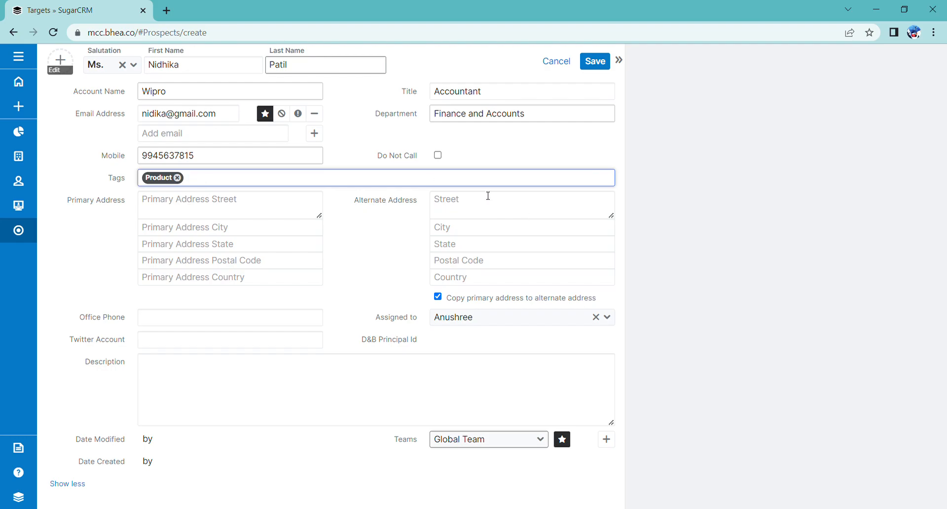
Step: Fill in the primary address street, city, state, postal code and country
left_click(216, 214)
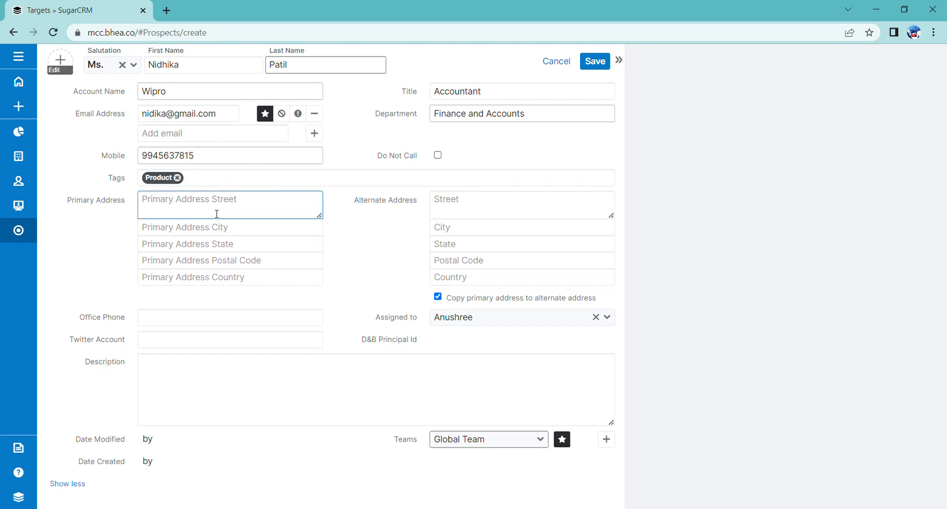
left_click(215, 228)
type("Bangalore")
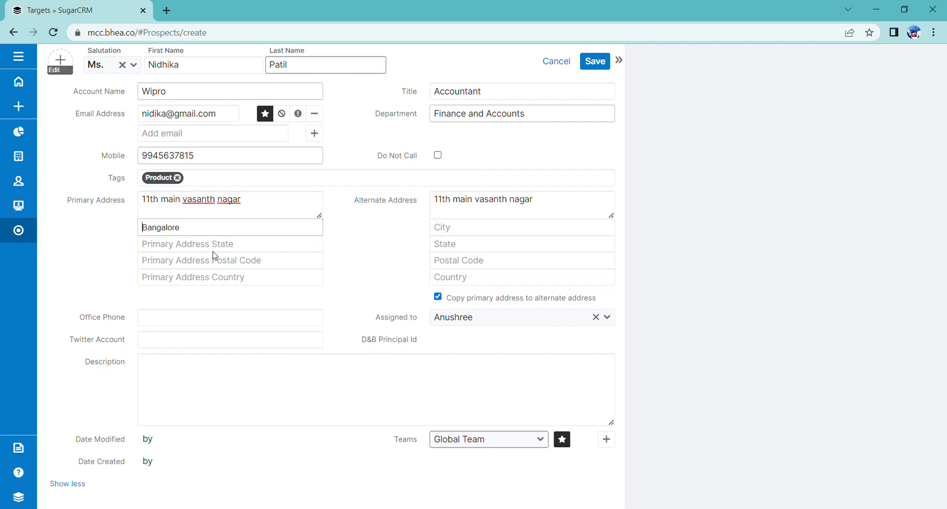
left_click(220, 246)
type("Karnataka")
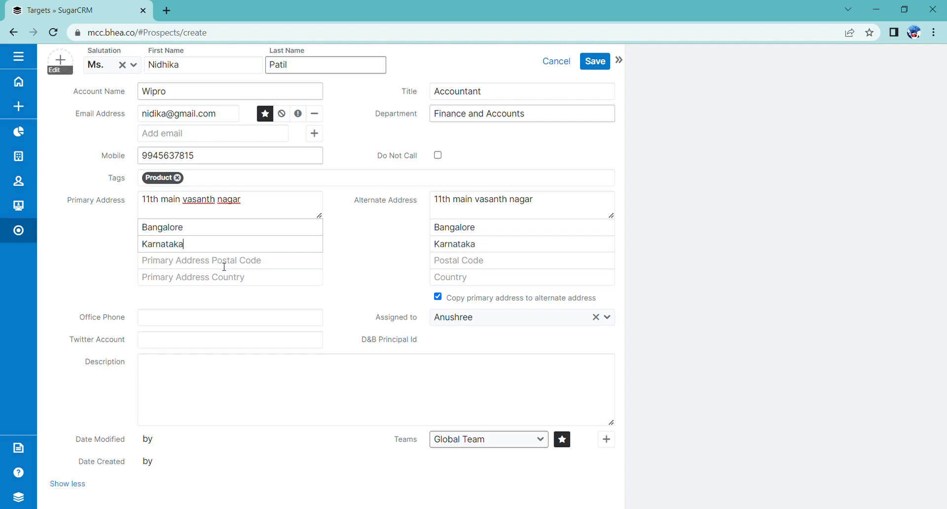
left_click(224, 266)
type("550")
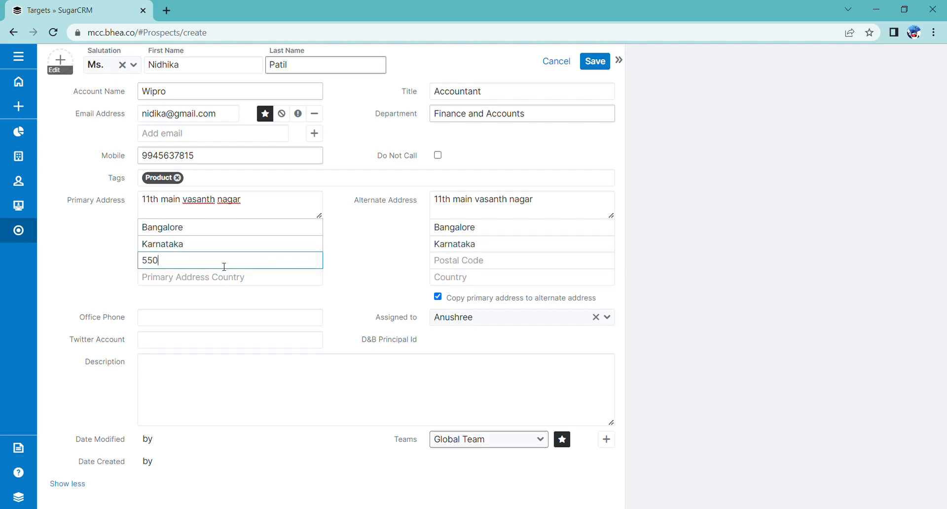
type("025")
left_click(222, 281)
type("India")
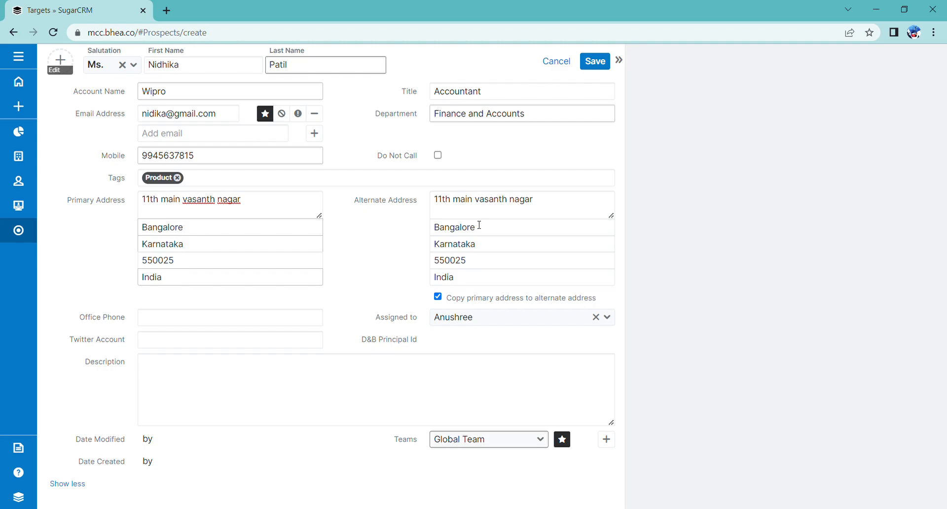
Step: Replace the copied alternate address street with a different street line
left_click(539, 205)
key("BackSpace")
key("BackSpace")
key("BackSpace")
key("BackSpace")
key("BackSpace")
key("BackSpace")
key("BackSpace")
key("BackSpace")
key("BackSpace")
key("BackSpace")
key("BackSpace")
key("BackSpace")
key("BackSpace")
key("BackSpace")
key("BackSpace")
key("BackSpace")
key("BackSpace")
key("BackSpace")
key("BackSpace")
key("BackSpace")
key("BackSpace")
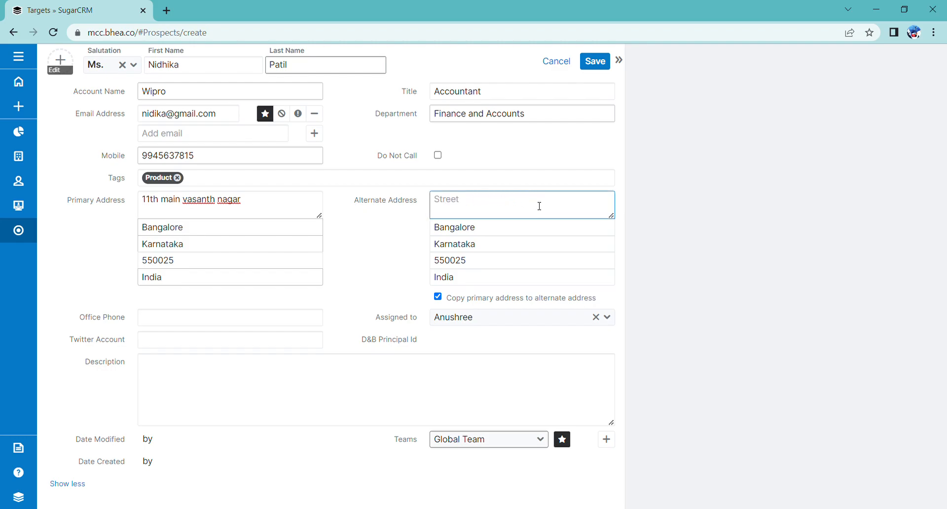
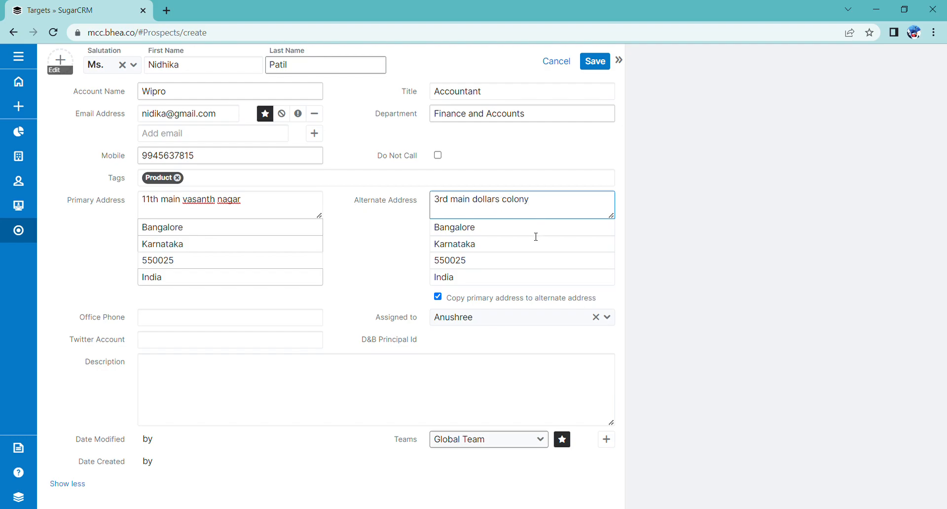
left_click(378, 248)
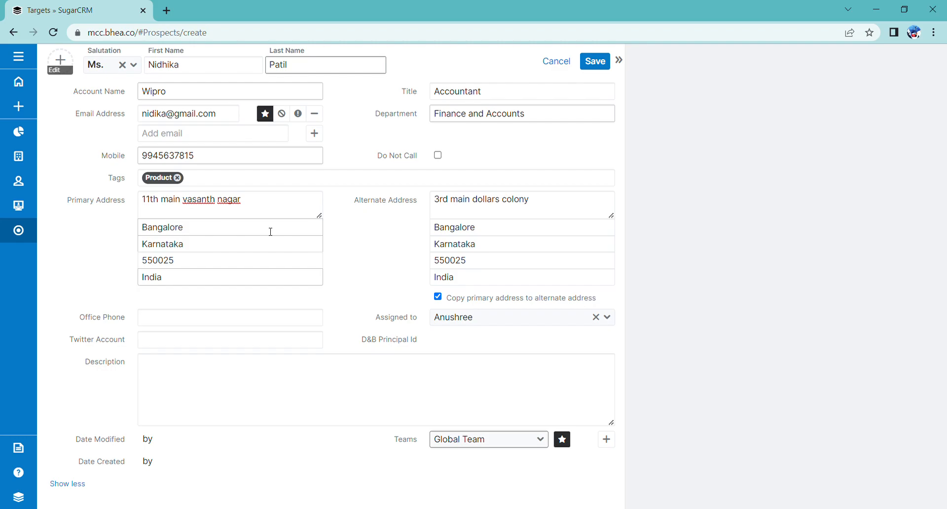
Step: Enter the contact's office phone number and Twitter account handle
left_click(208, 325)
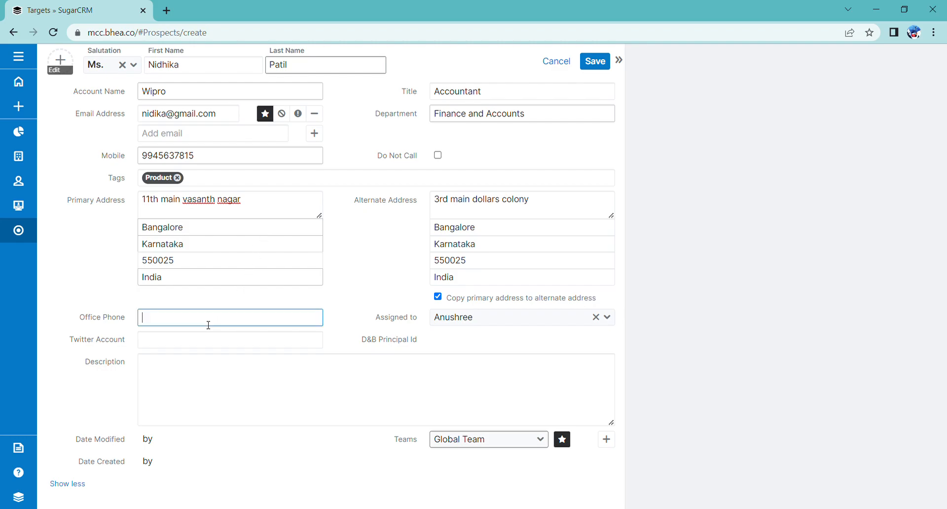
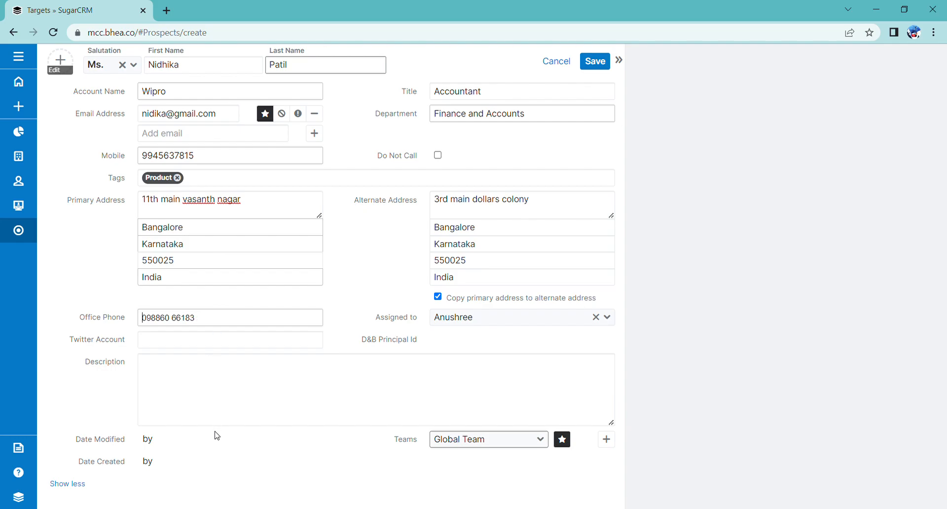
left_click(169, 345)
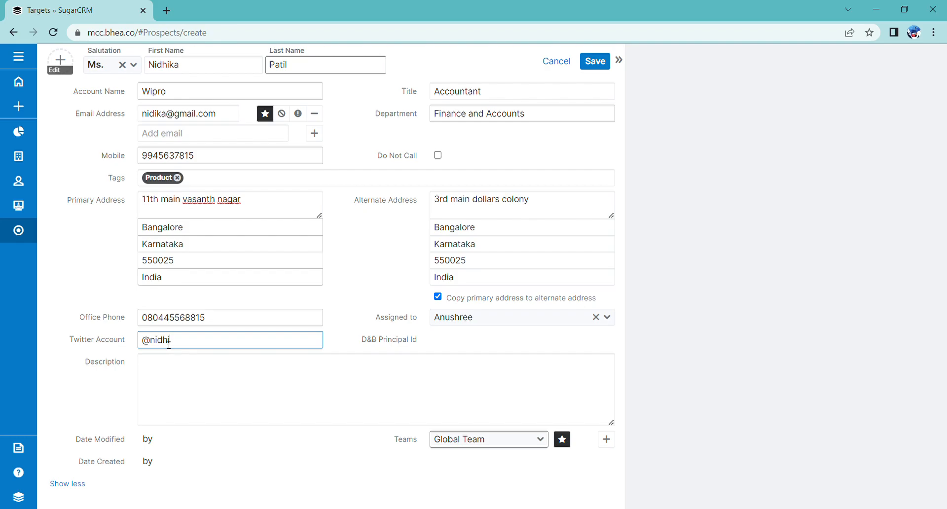
Step: Write a description saying she worked as Accountant at Wipro for more than 6 years
left_click(168, 376)
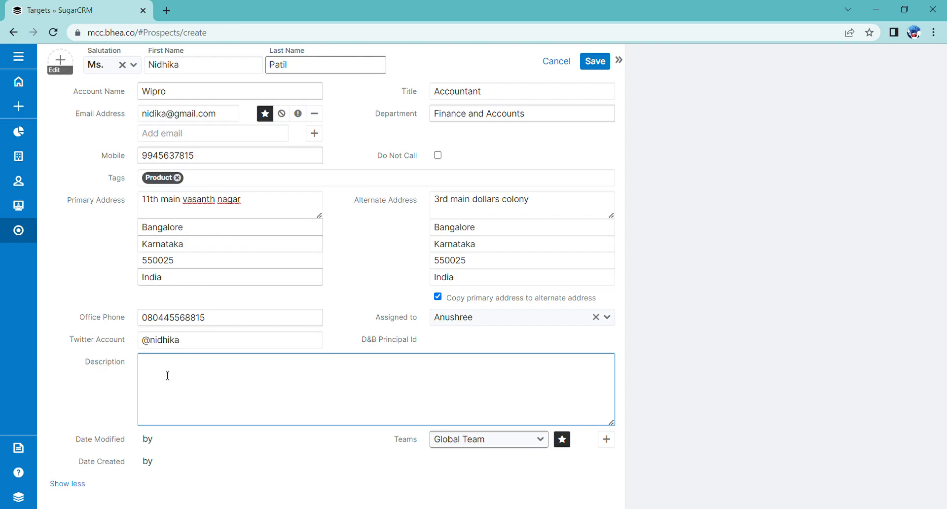
type("I")
type("woe")
type("rked ")
type("as")
type(" Ac")
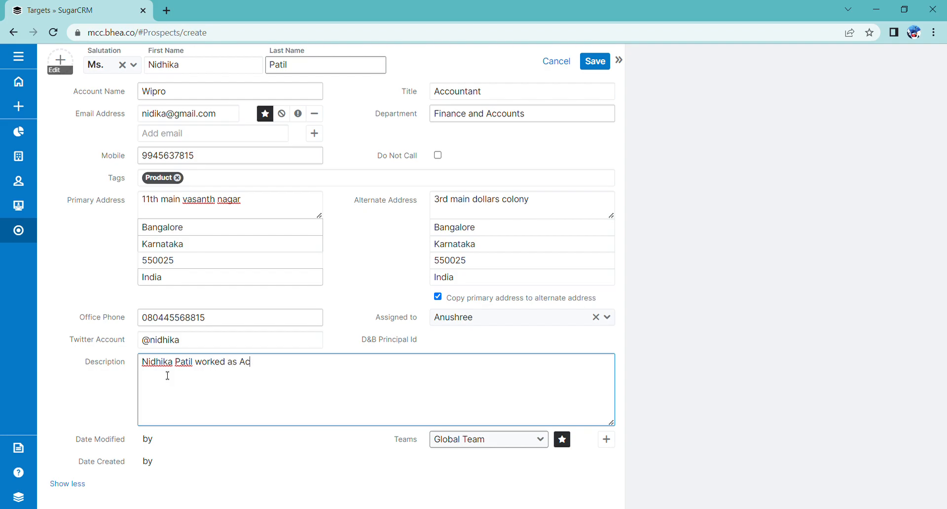
type("countant in wipro more more ")
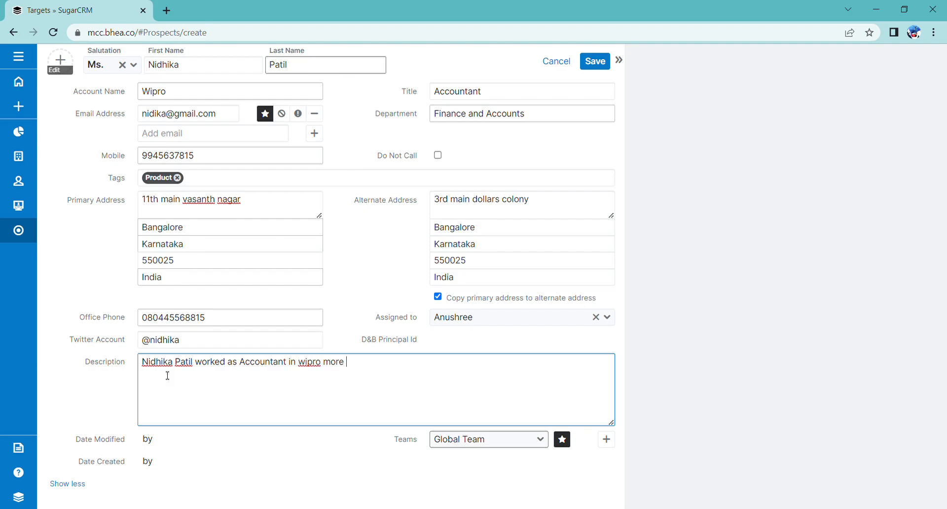
type("then 6 years.")
Step: Save the new target, then open its record from the View Targets list
left_click(600, 65)
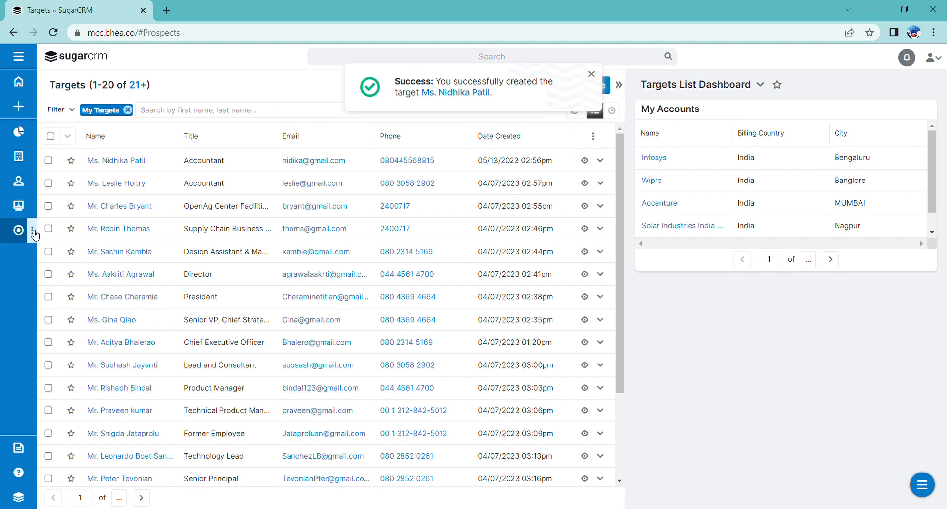
left_click(32, 231)
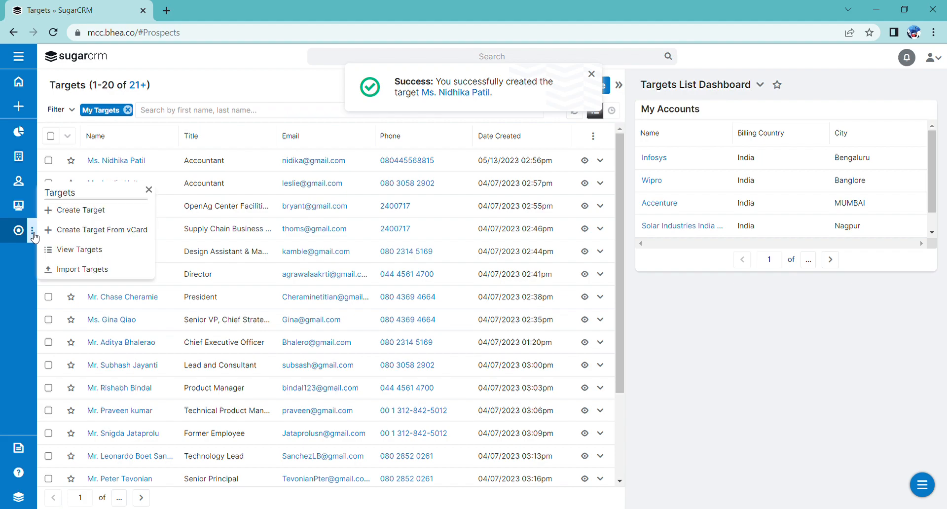
left_click(83, 257)
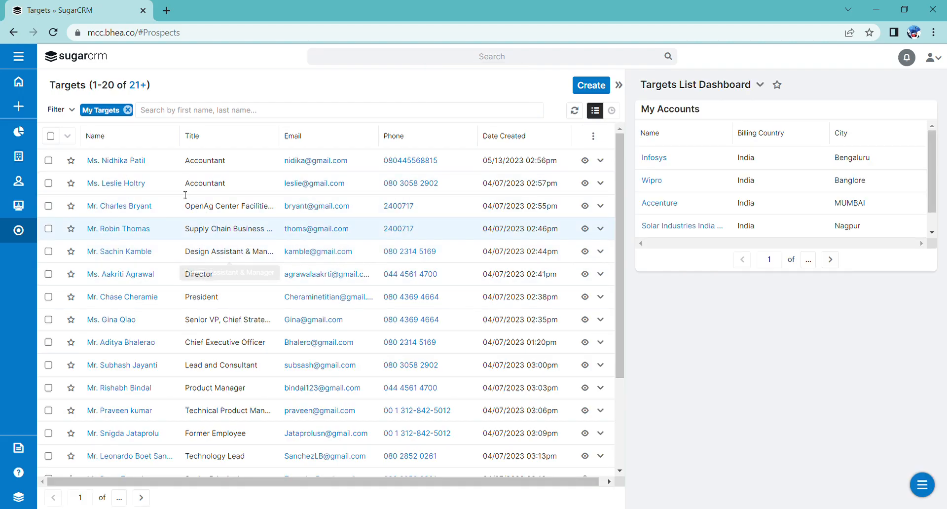
left_click(126, 161)
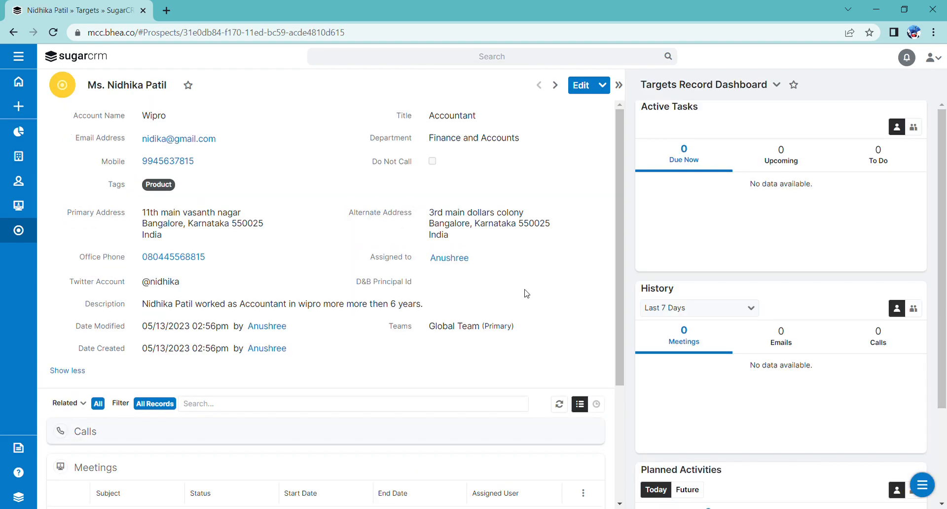